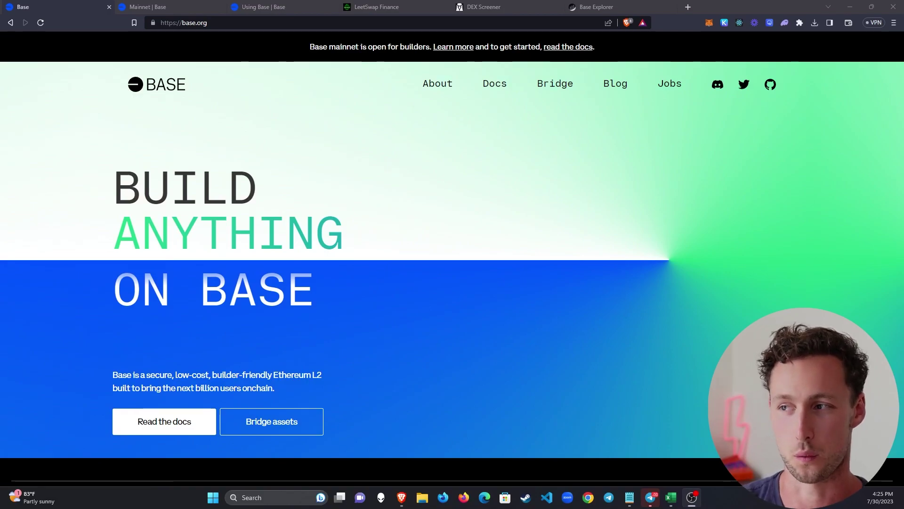
Open MetaMask in expanded view as its own tab next to the Base tab.
click(709, 23)
click(709, 22)
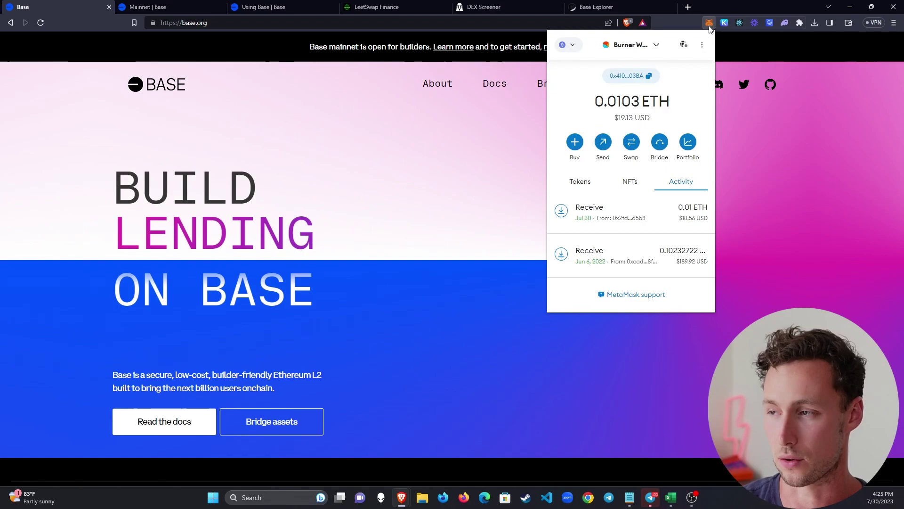
click(703, 46)
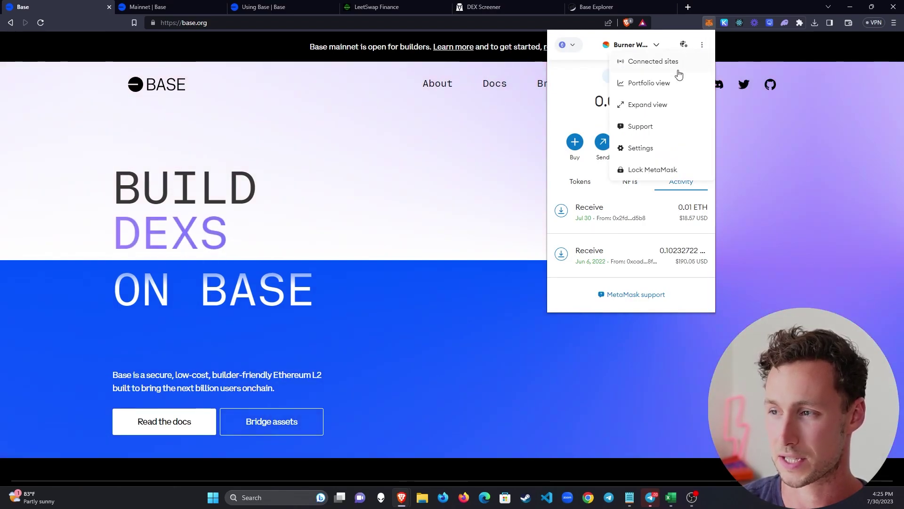
click(653, 106)
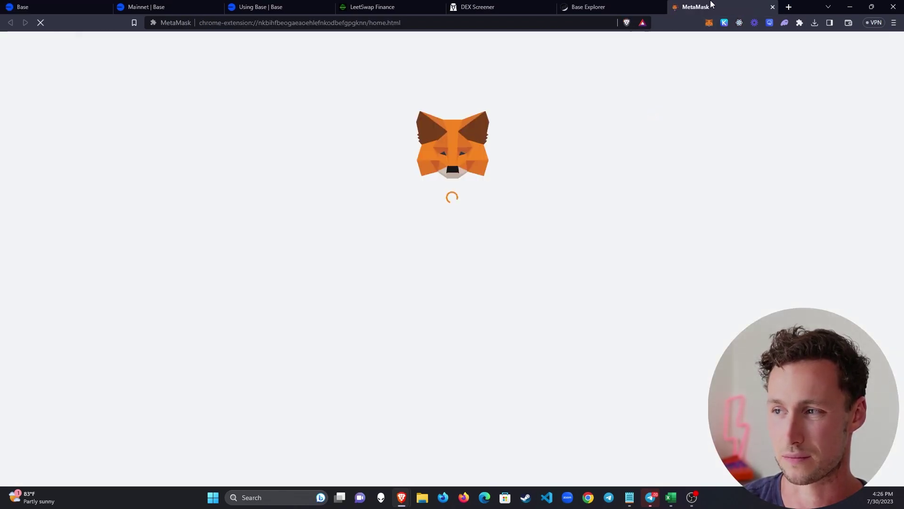
drag(710, 6, 149, 6)
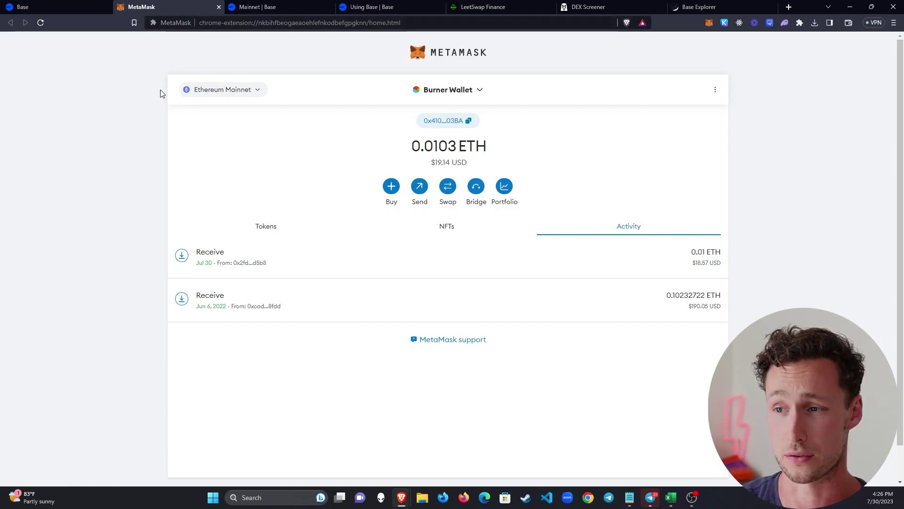
From the network list, go to Add network and open the manual network form.
click(251, 93)
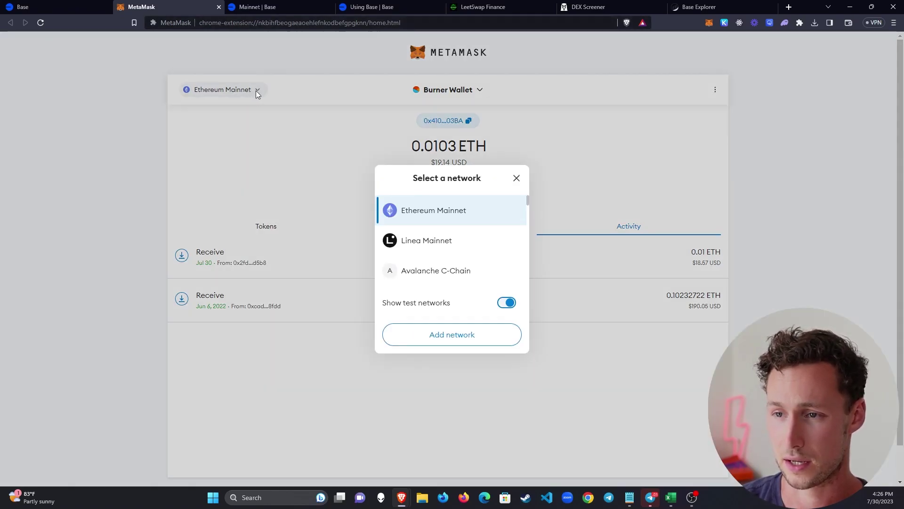
click(456, 335)
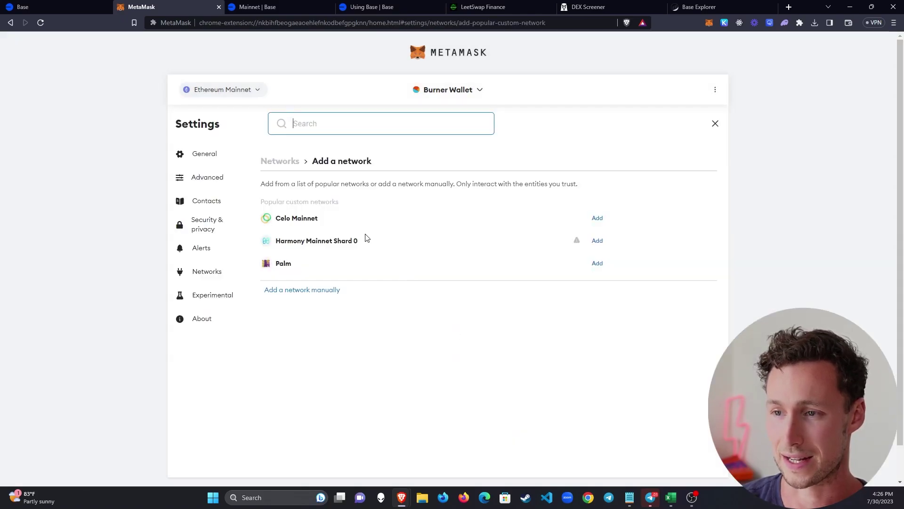
text(base)
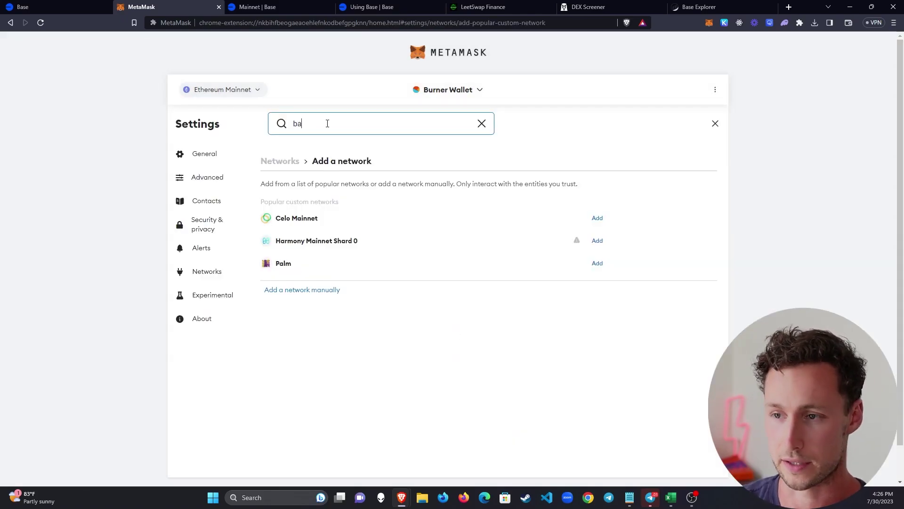
double_click(304, 126)
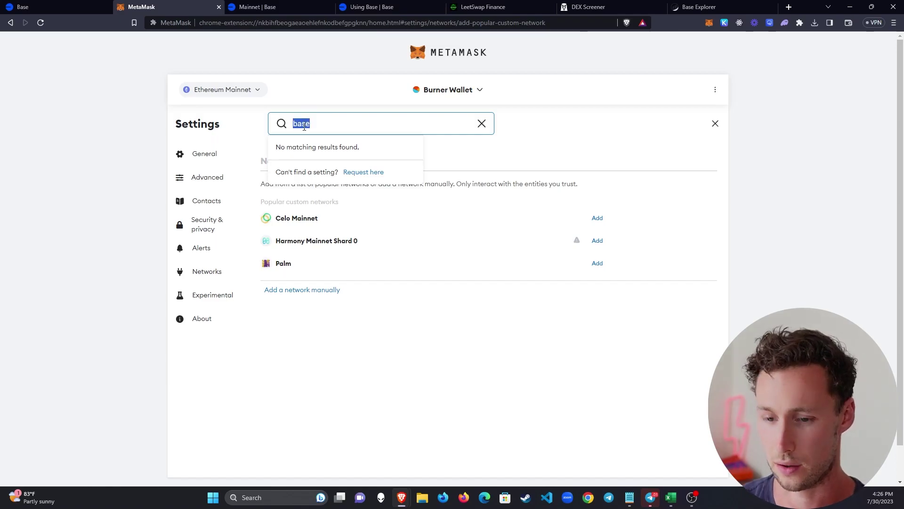
key(BackSpace)
click(555, 139)
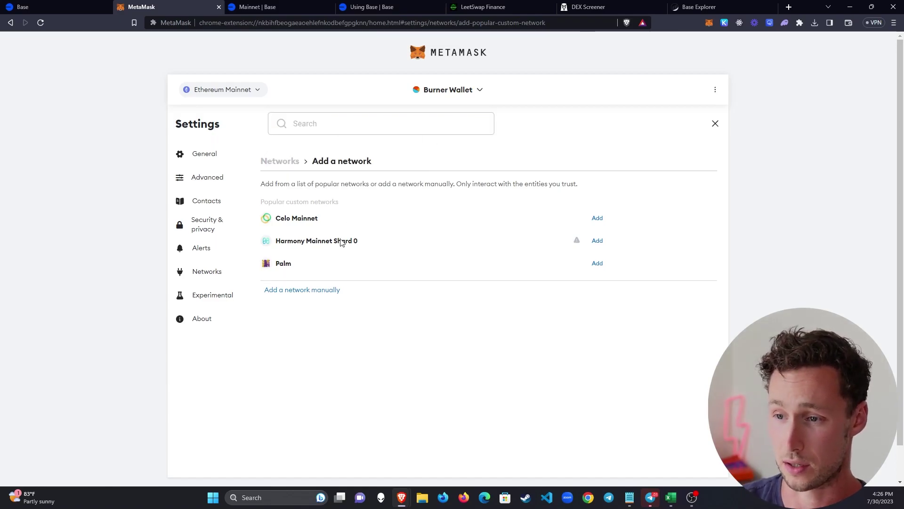
click(332, 291)
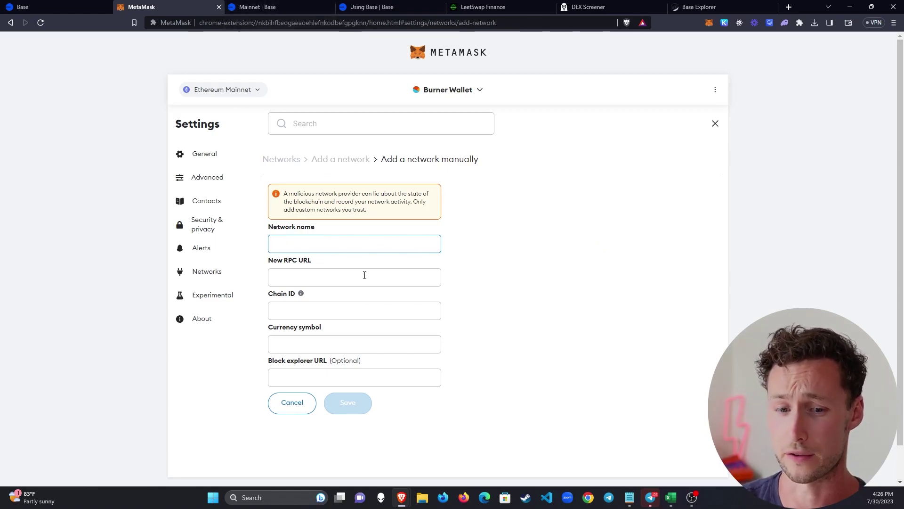
click(278, 7)
click(374, 7)
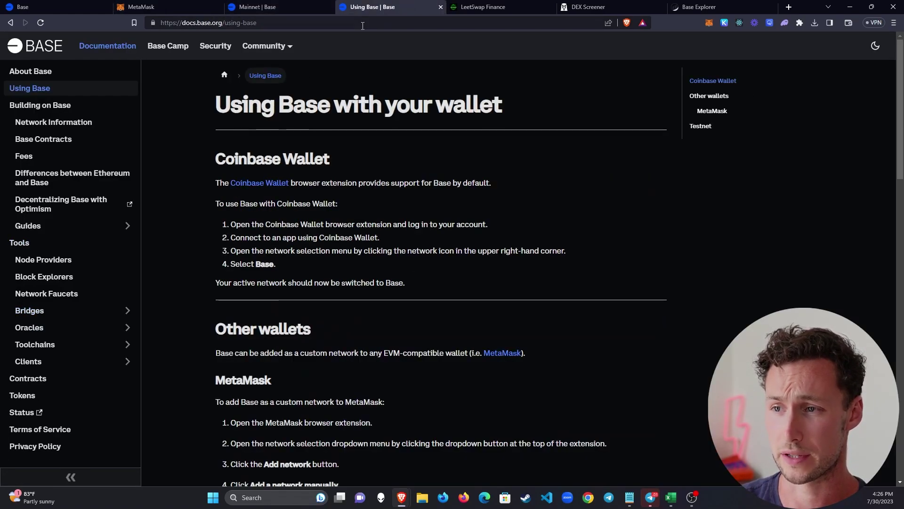
scroll(364, 259, down, 1)
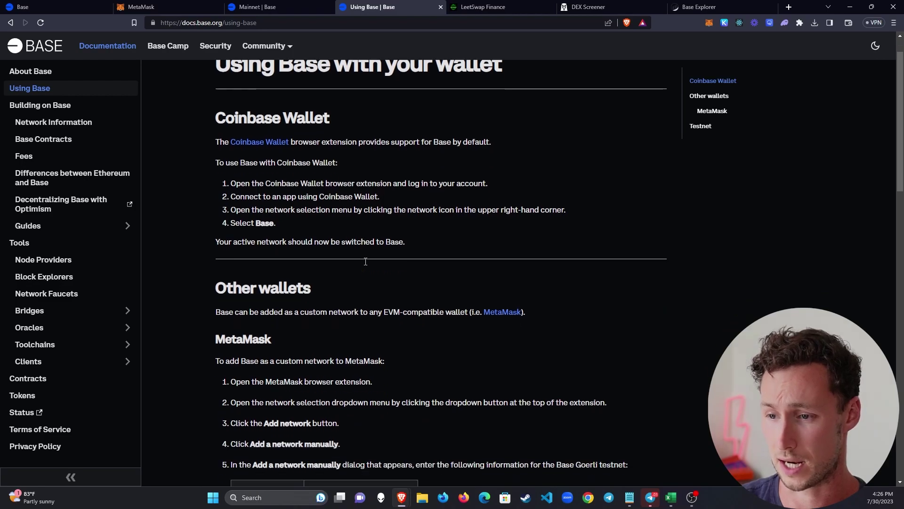
scroll(365, 261, down, 8)
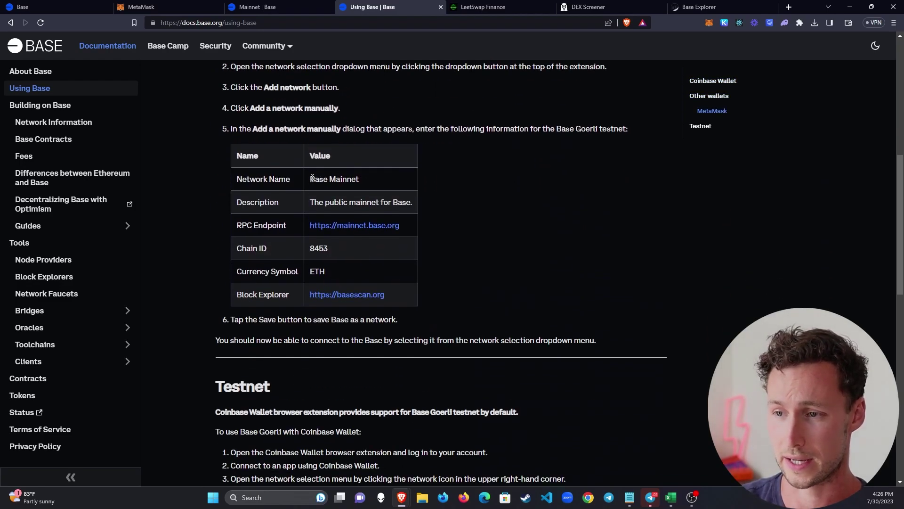
drag(318, 182, 350, 182)
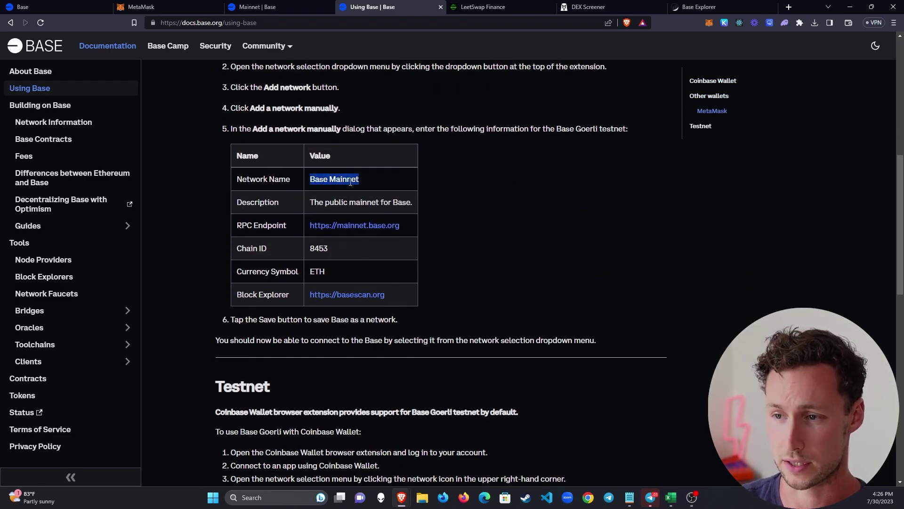
key(ctrl+c)
click(141, 7)
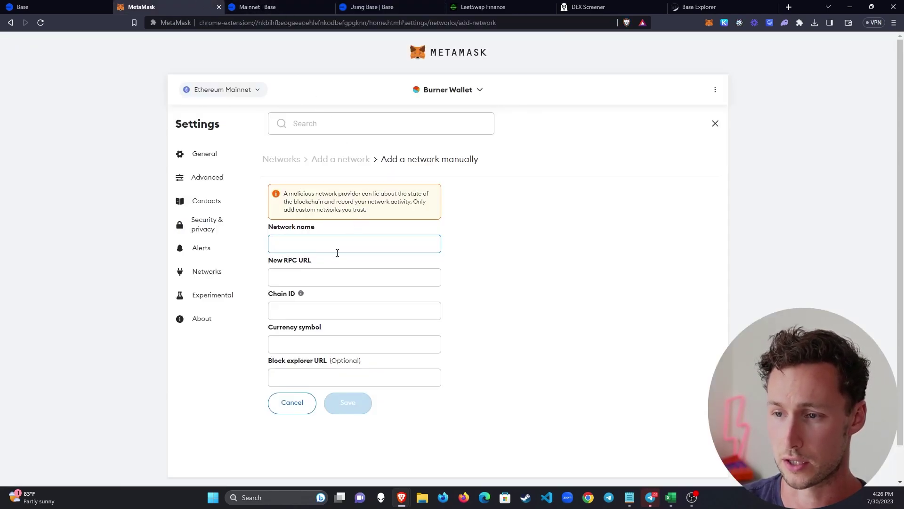
key(ctrl+v)
click(372, 6)
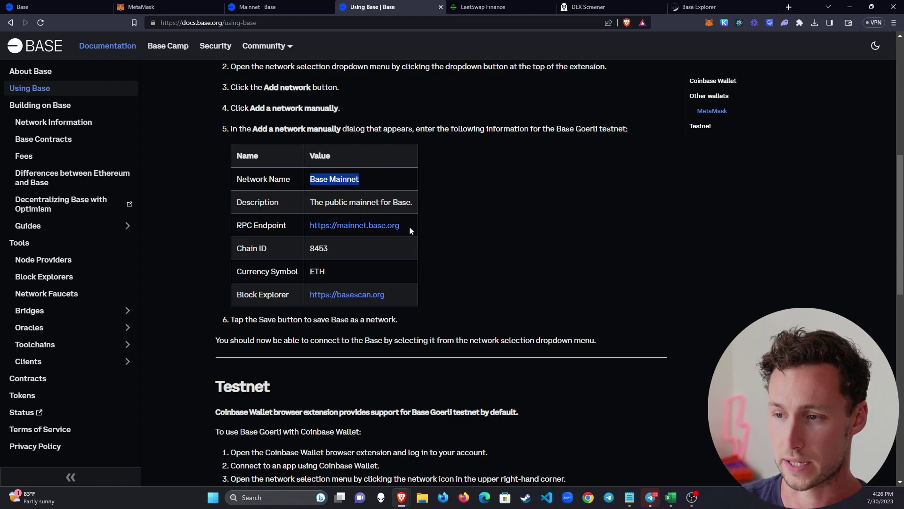
drag(408, 226, 311, 225)
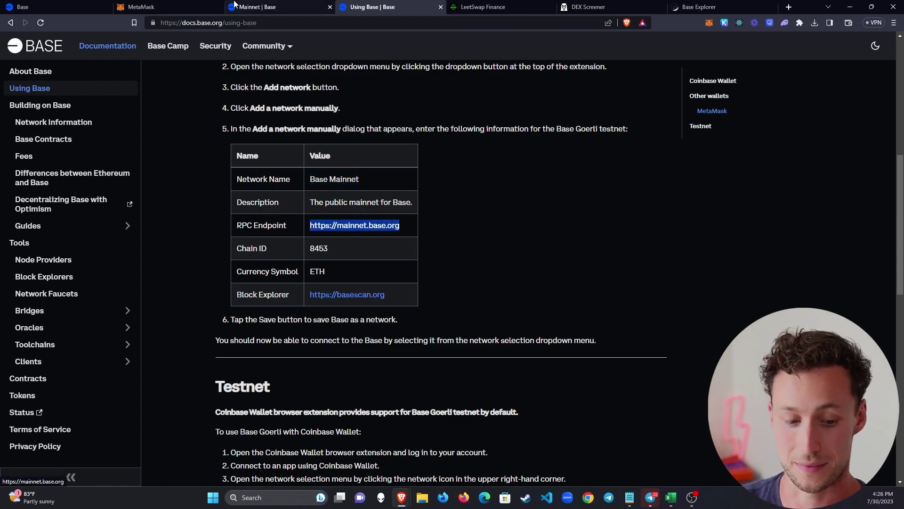
click(141, 6)
click(309, 279)
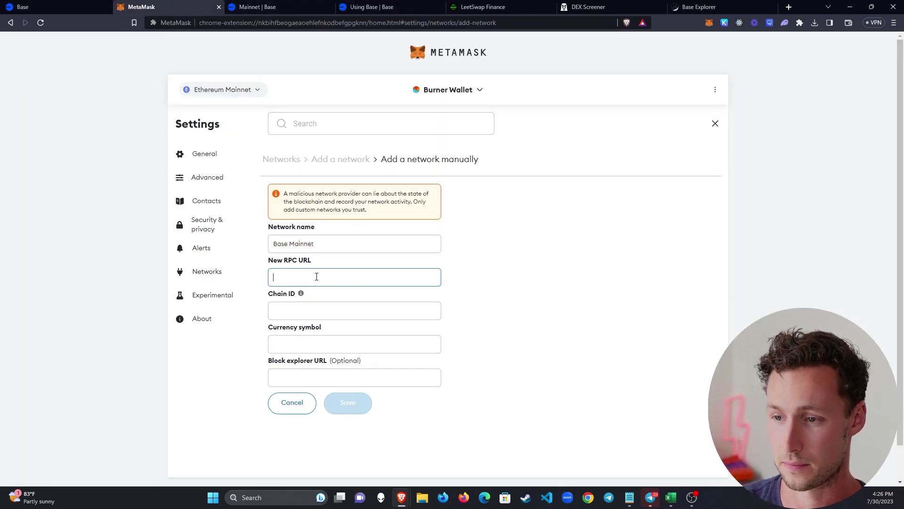
key(ctrl+v)
Fill in chain ID 8453 and currency symbol ETH from the docs table.
click(277, 5)
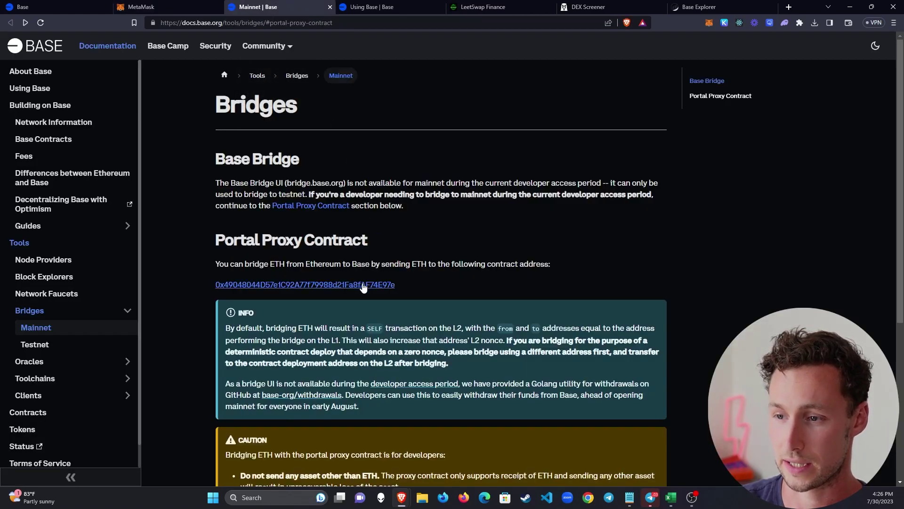
drag(372, 7, 278, 6)
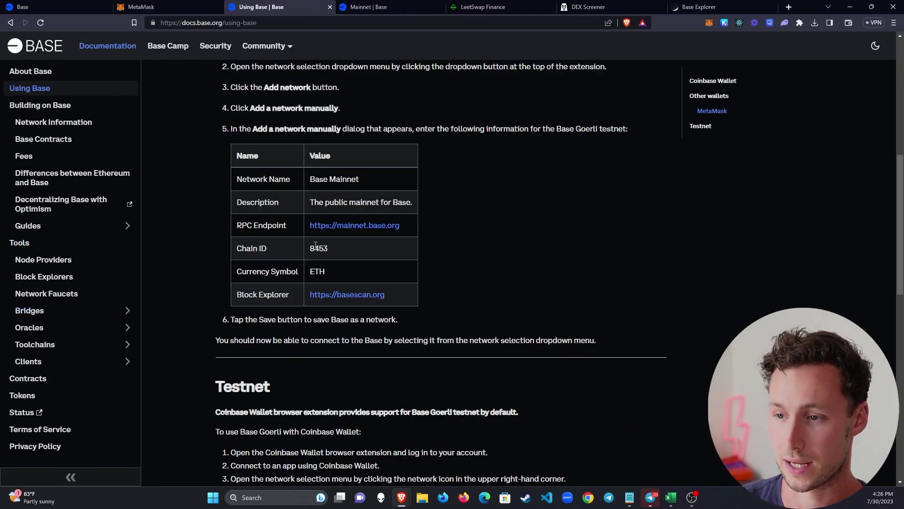
double_click(318, 248)
click(142, 7)
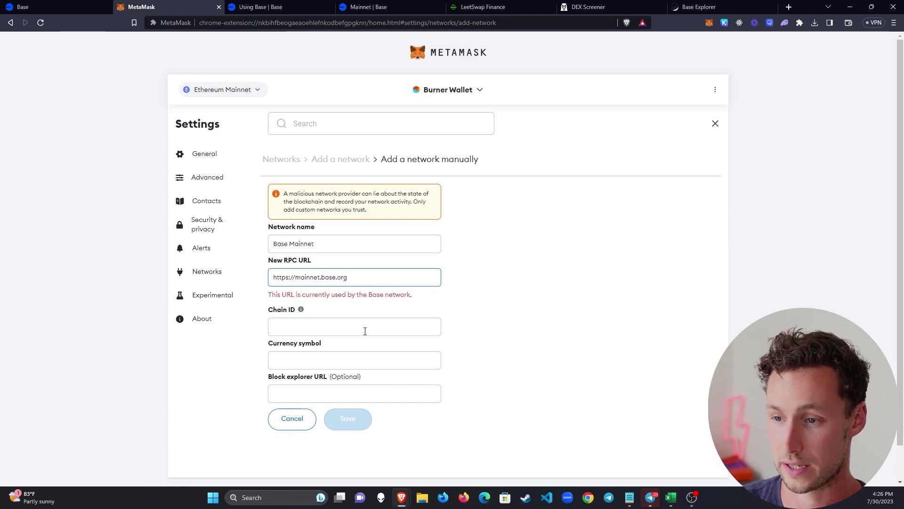
click(366, 329)
key(ctrl+v)
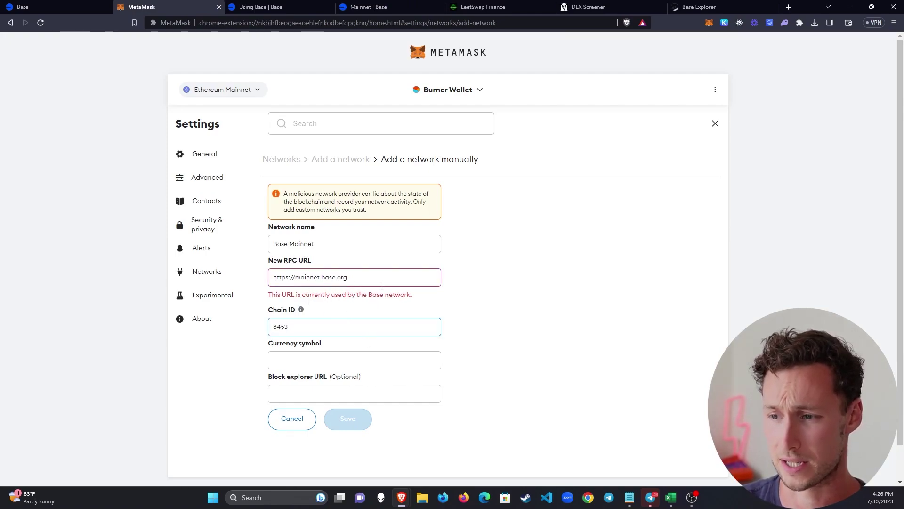
scroll(329, 306, down, 1)
click(269, 5)
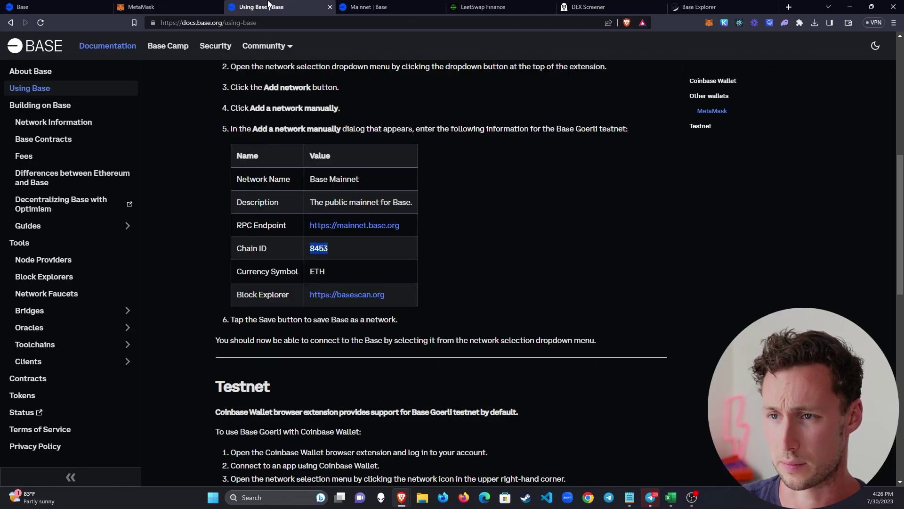
double_click(316, 271)
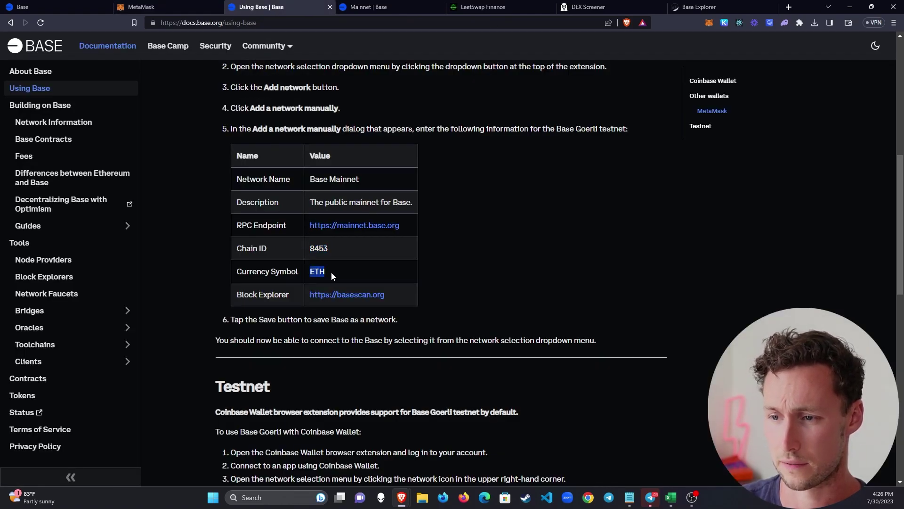
click(167, 5)
click(341, 323)
key(ctrl+v)
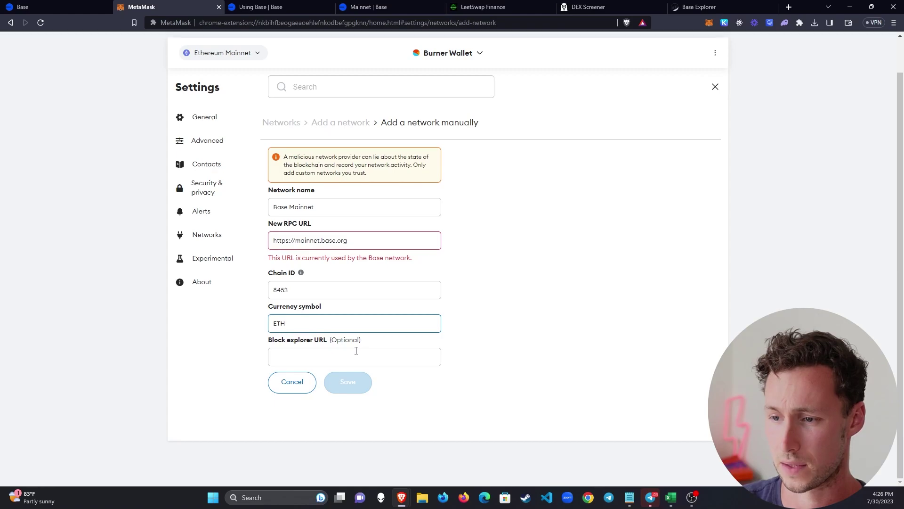
click(357, 351)
click(262, 7)
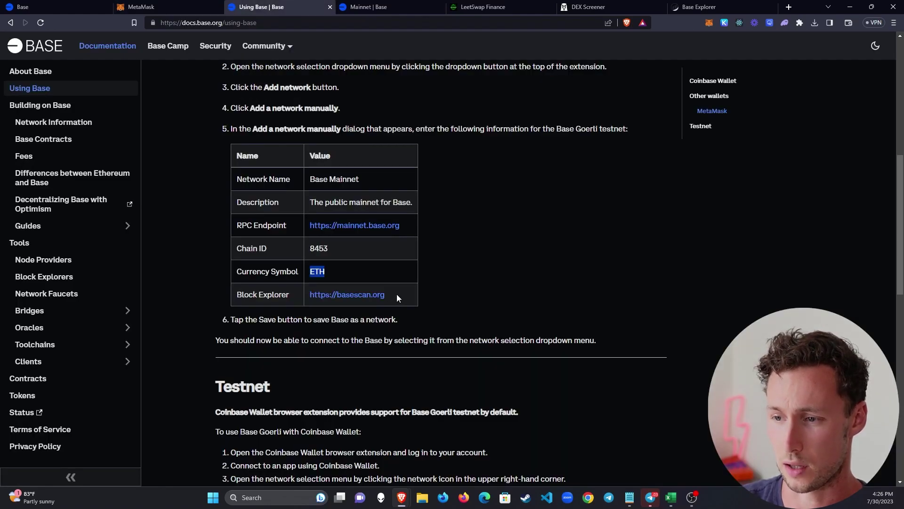
drag(397, 294, 309, 295)
key(ctrl+shift+Tab)
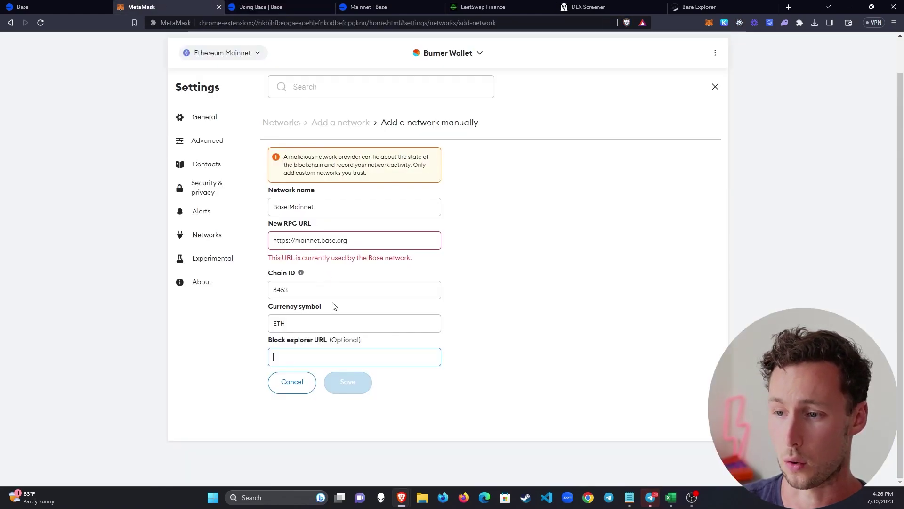
key(ctrl+v)
click(357, 389)
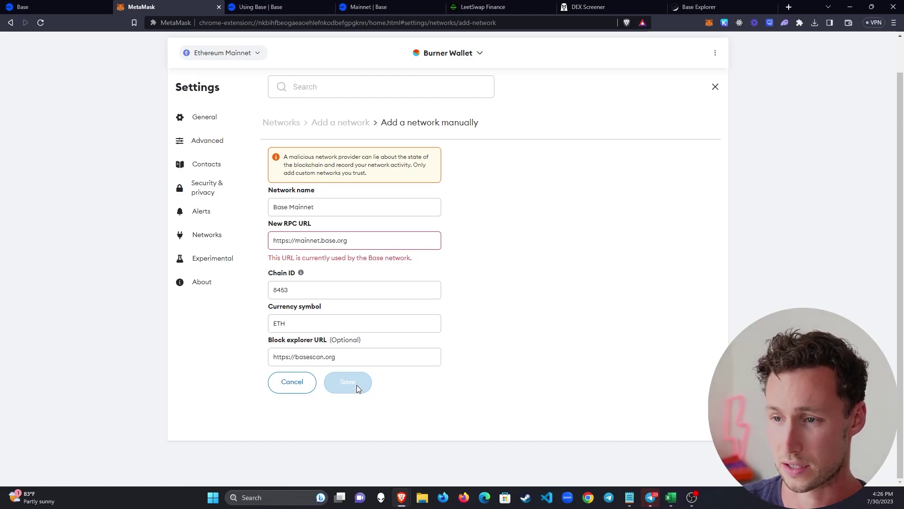
Back out to the Networks list, check that Base is already added, close Settings and bring up the Bridges docs.
click(218, 234)
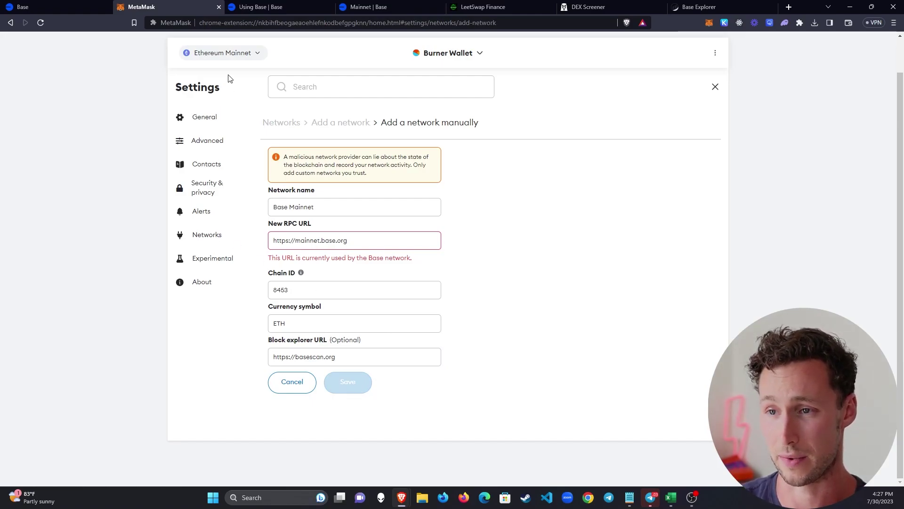
click(215, 279)
scroll(322, 312, down, 5)
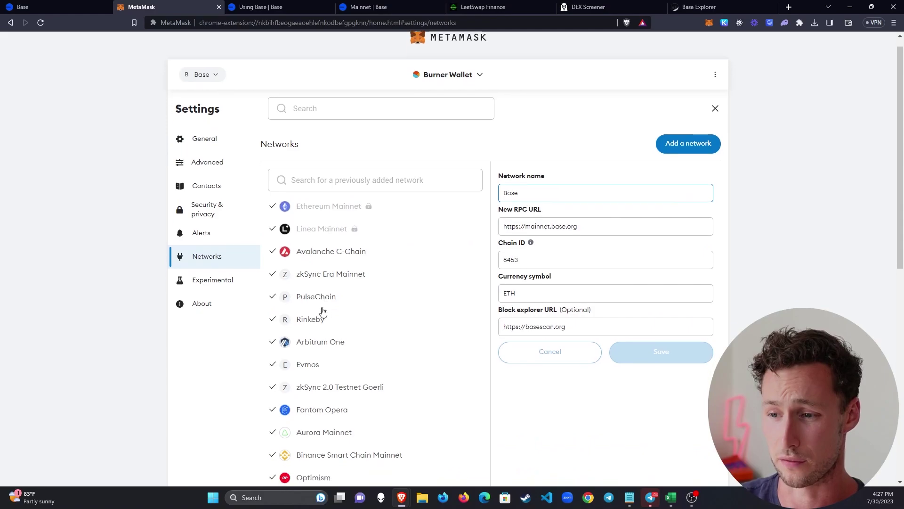
scroll(322, 311, up, 3)
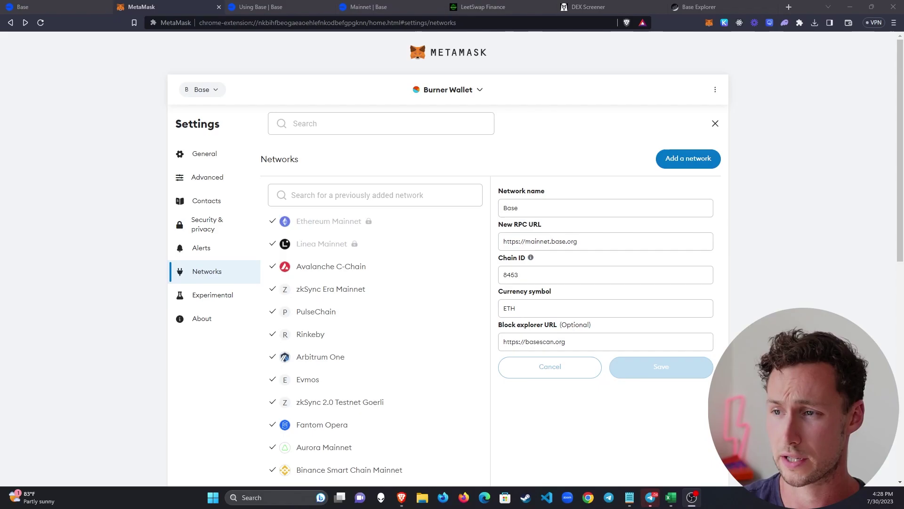
click(464, 53)
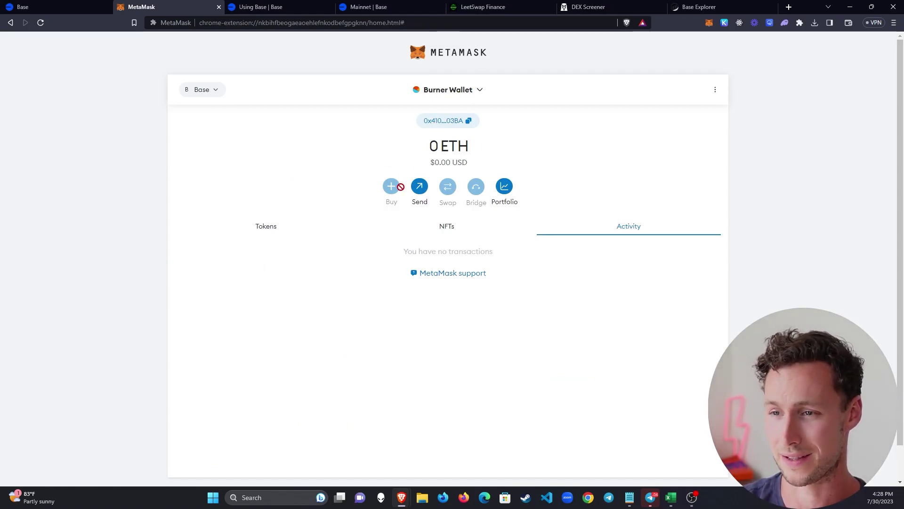
drag(360, 7, 277, 6)
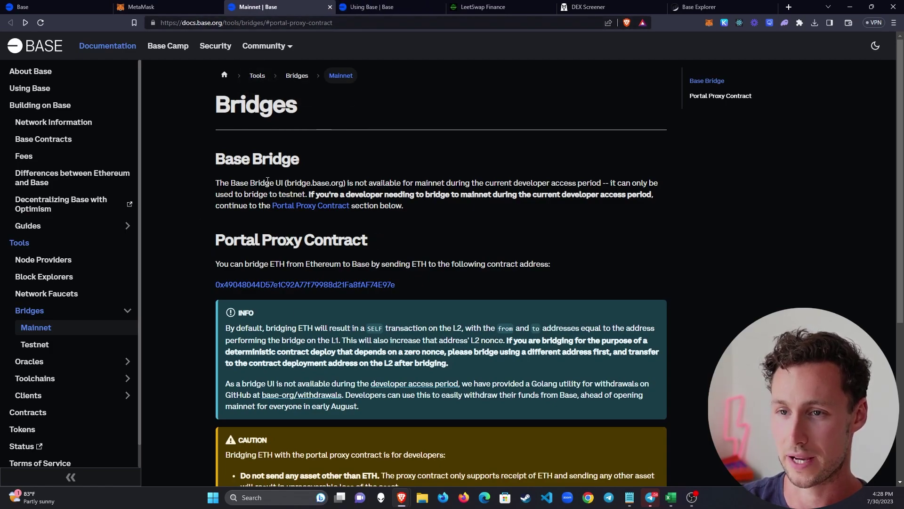
Scroll to the Portal Proxy Contract entry and copy its address.
scroll(277, 183, down, 1)
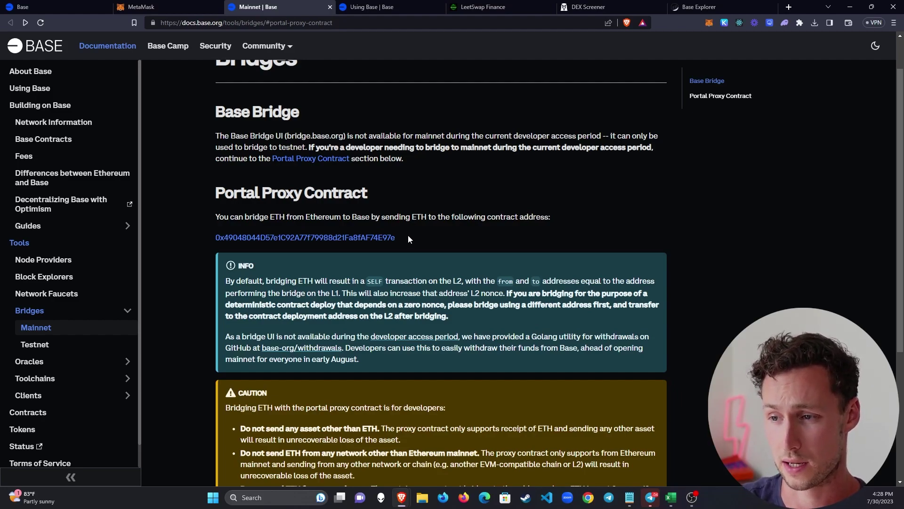
drag(411, 237, 214, 235)
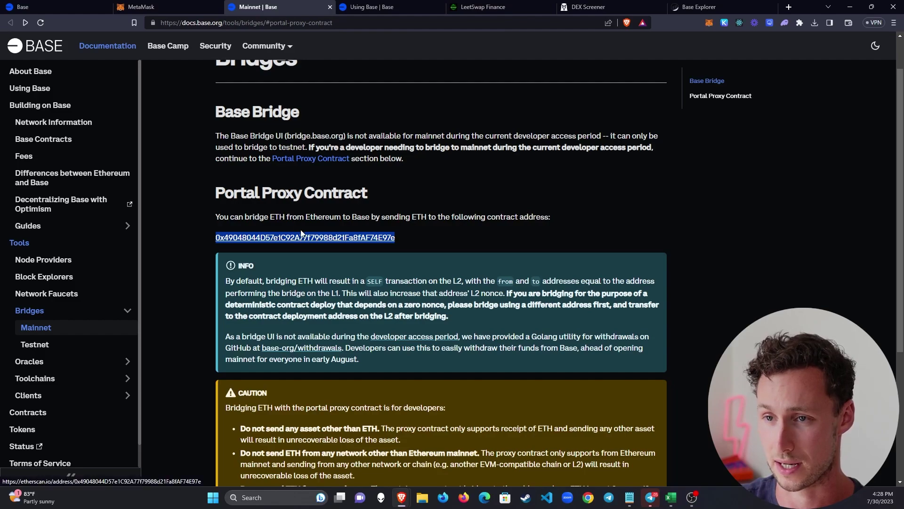
click(339, 203)
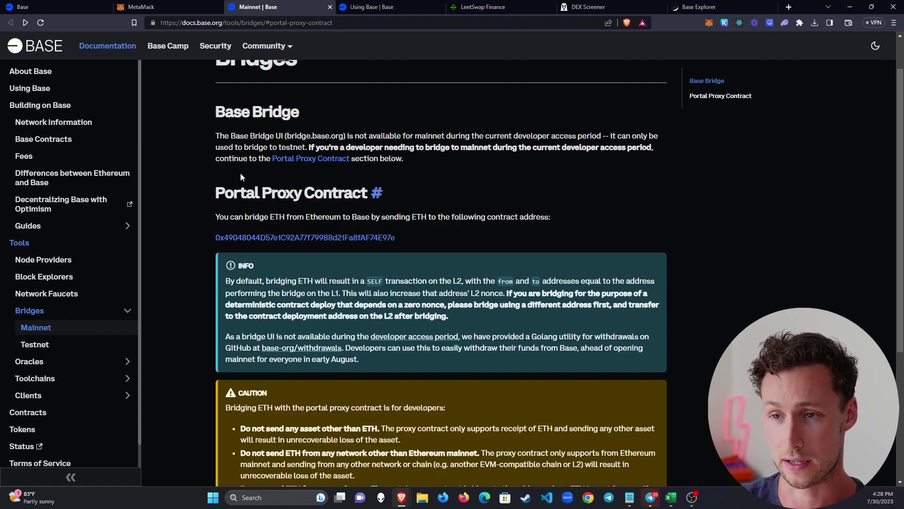
Switch the wallet to Ethereum Mainnet, showing 0.0103 ETH.
click(187, 5)
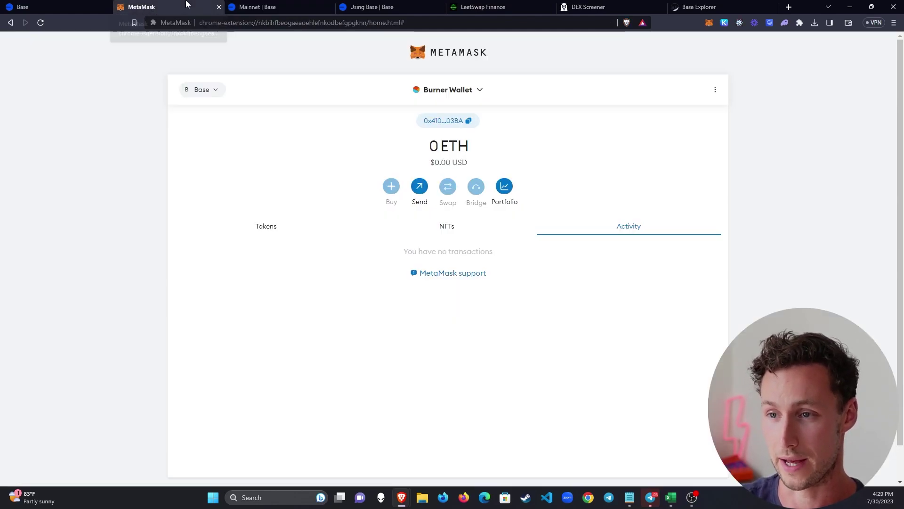
click(205, 91)
scroll(443, 257, up, 10)
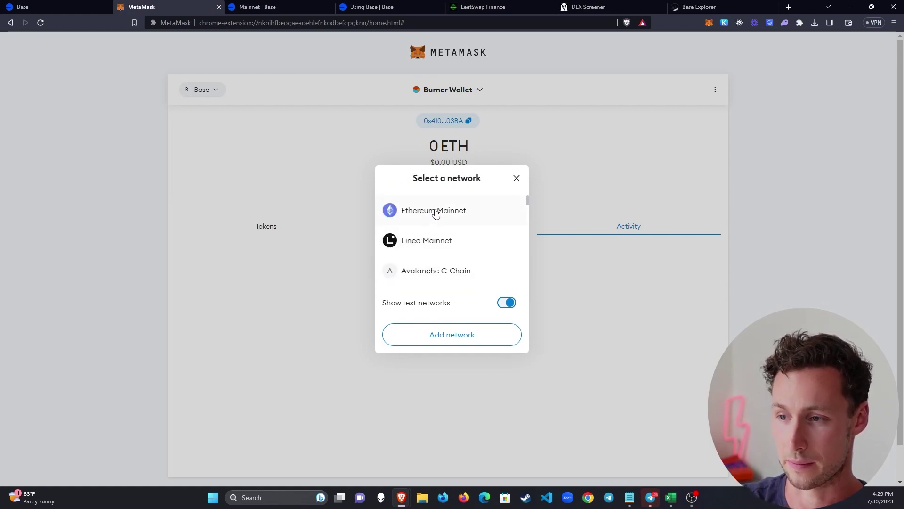
click(436, 212)
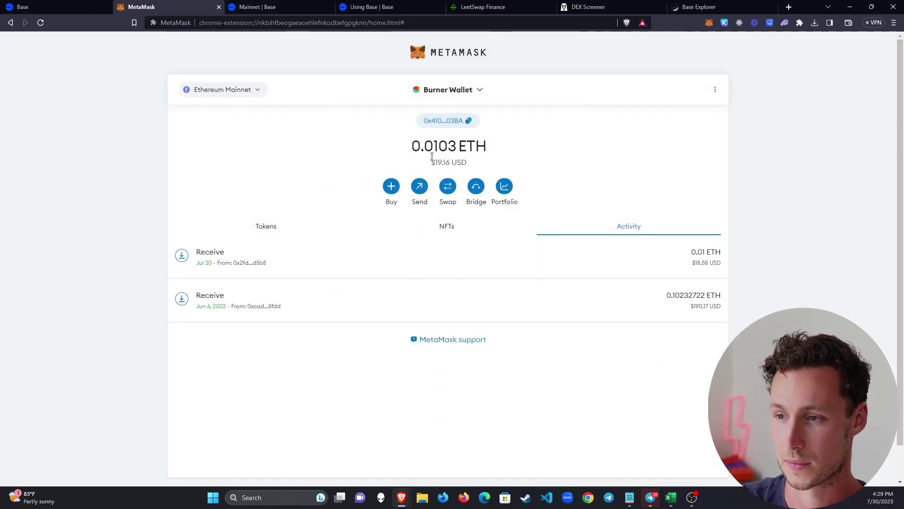
Open the Portal Proxy Contract on Etherscan and copy its address from the web address.
click(303, 6)
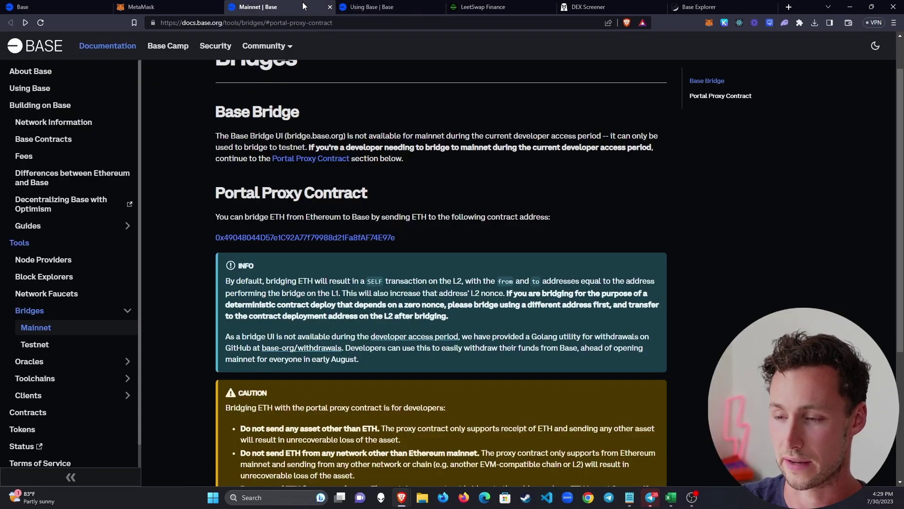
click(355, 239)
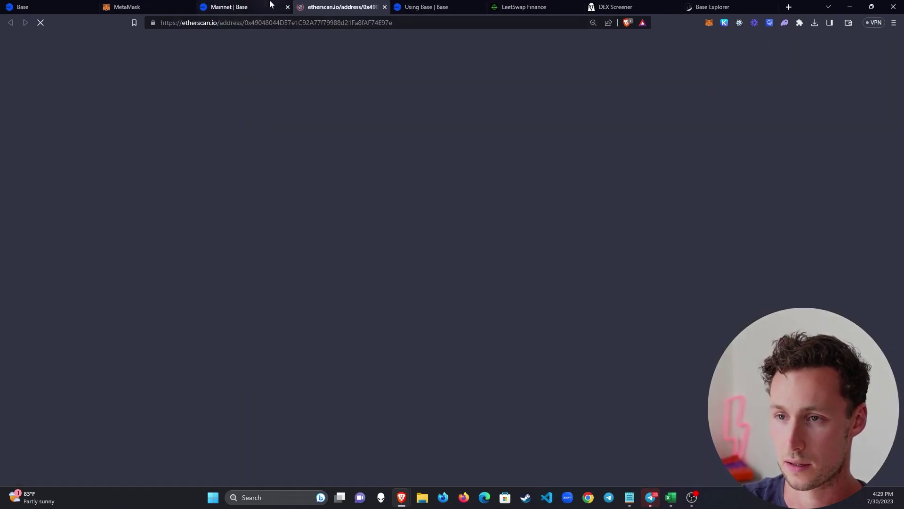
double_click(289, 24)
key(ctrl+c)
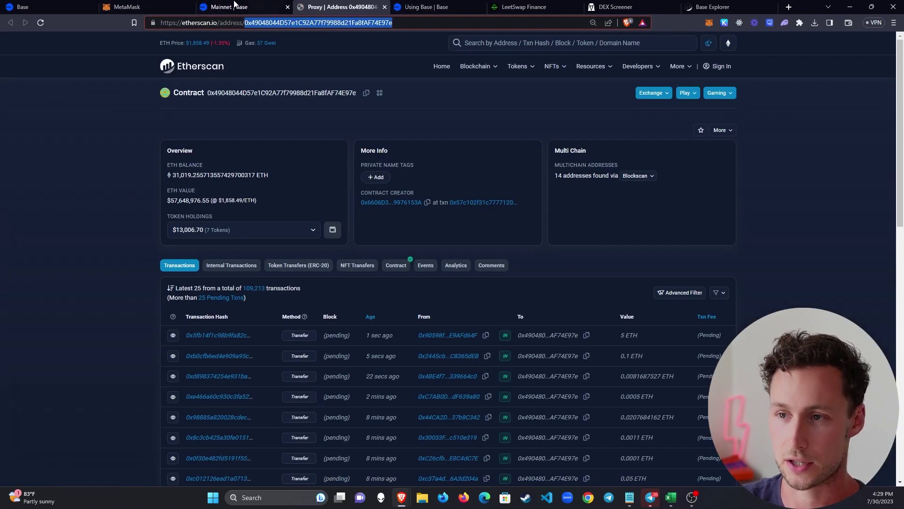
click(149, 6)
Prepare a send of 0.005 ETH to the pasted bridge contract address and review it.
click(420, 188)
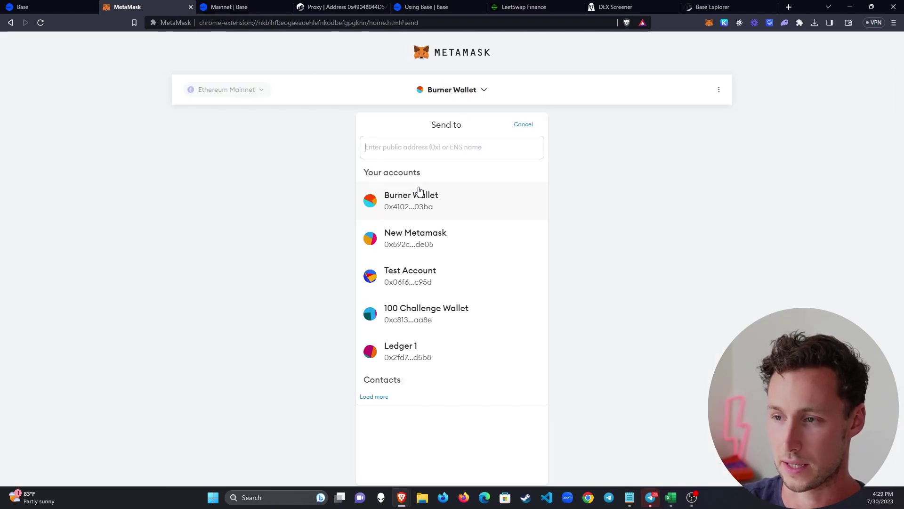
key(ctrl+v)
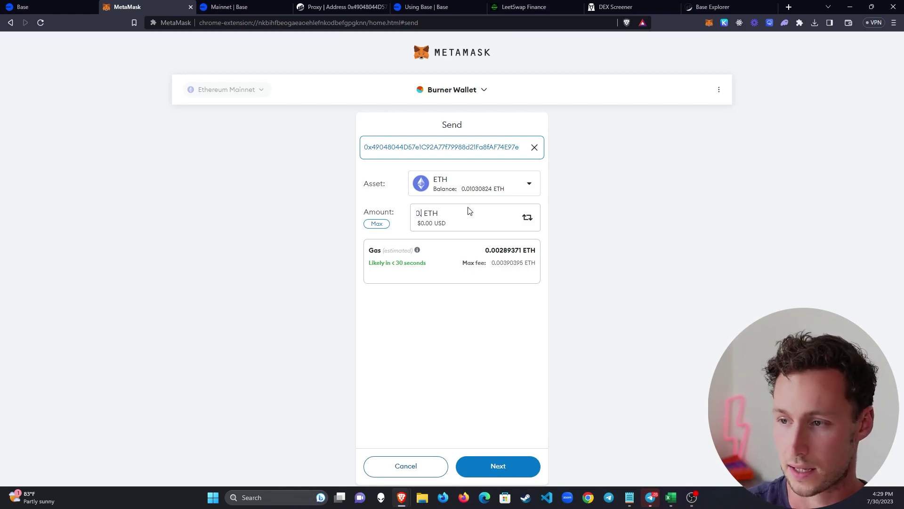
text(0)
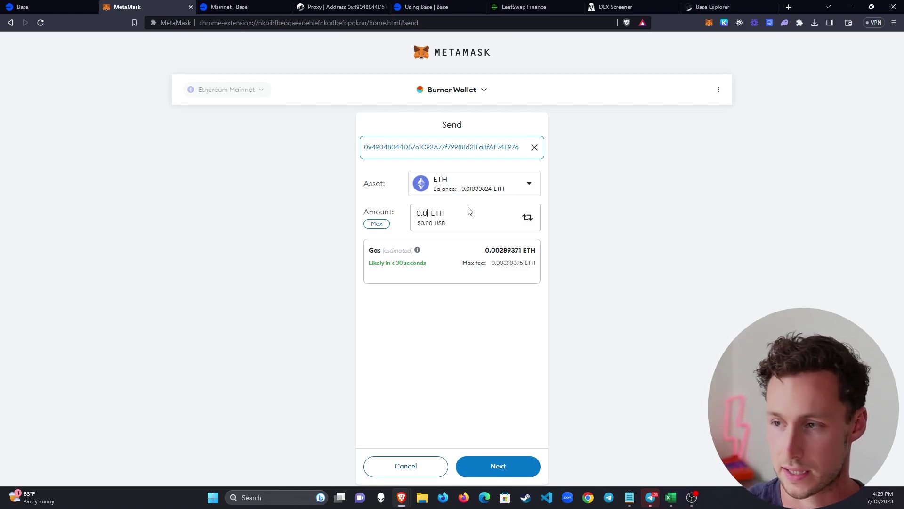
text(05)
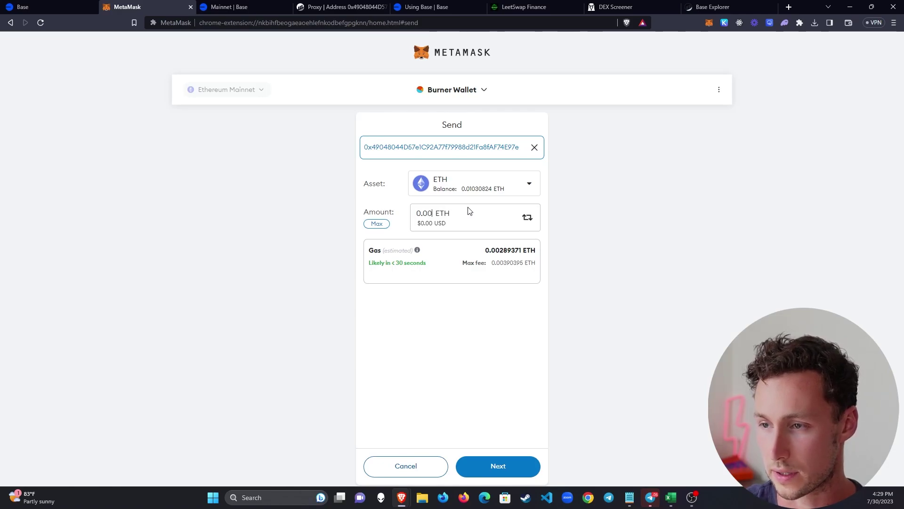
click(491, 469)
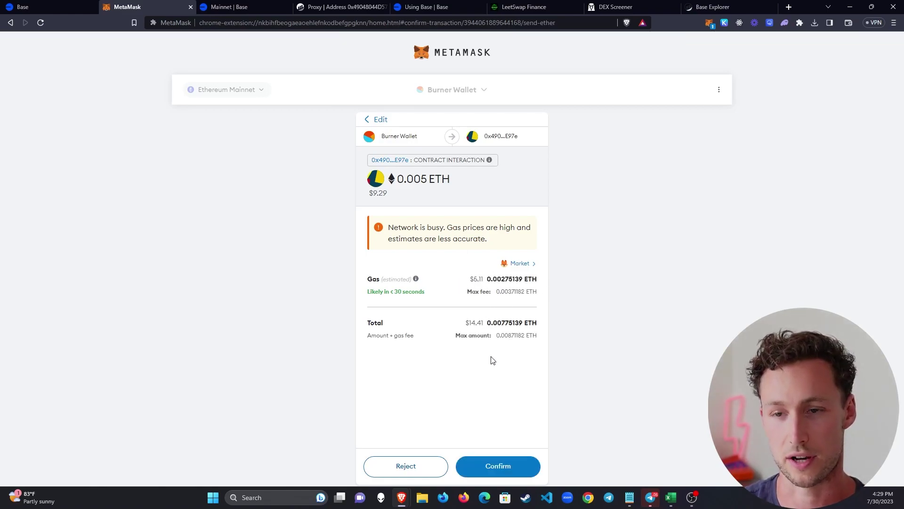
Confirm the 0.005 ETH bridge transaction, then switch to Base to see 0.005 ETH arrive.
click(503, 476)
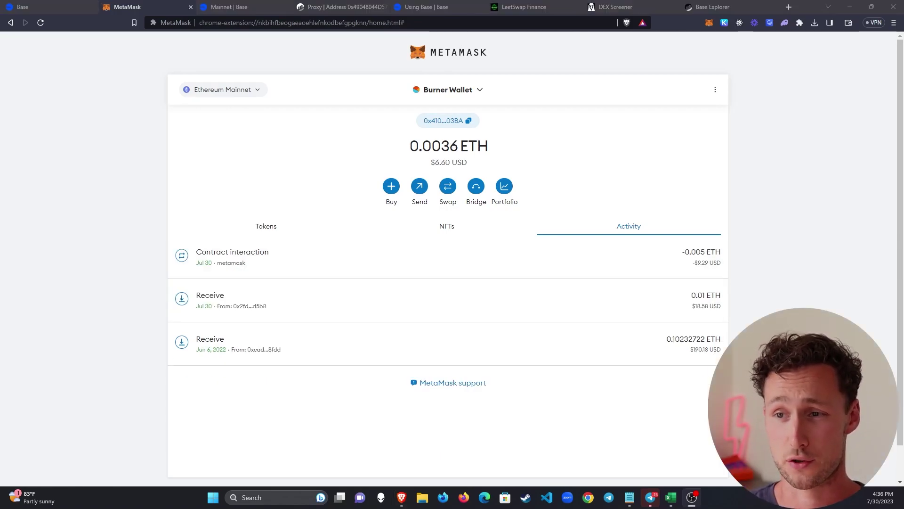
click(258, 97)
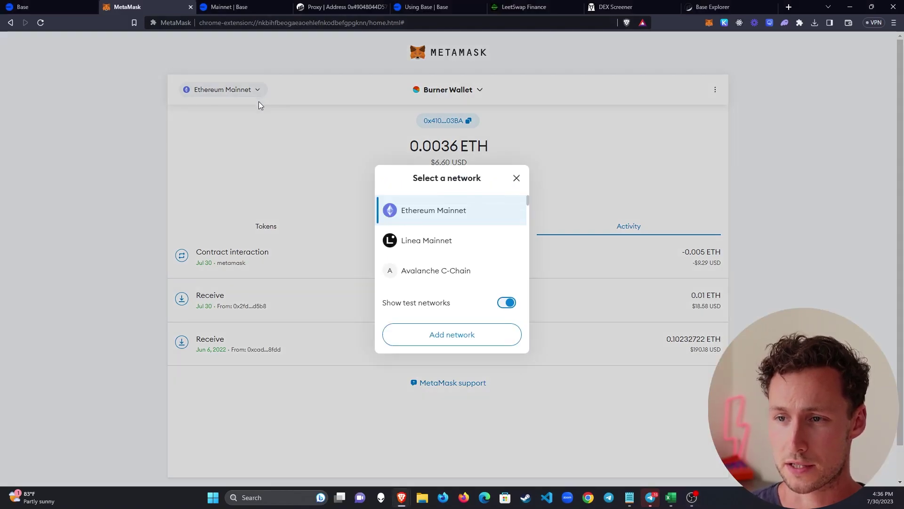
scroll(452, 249, down, 5)
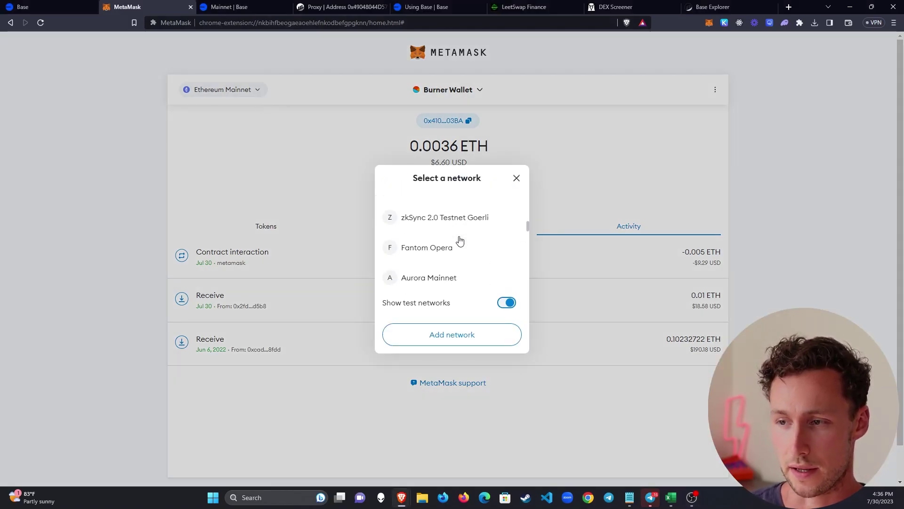
scroll(455, 241, down, 8)
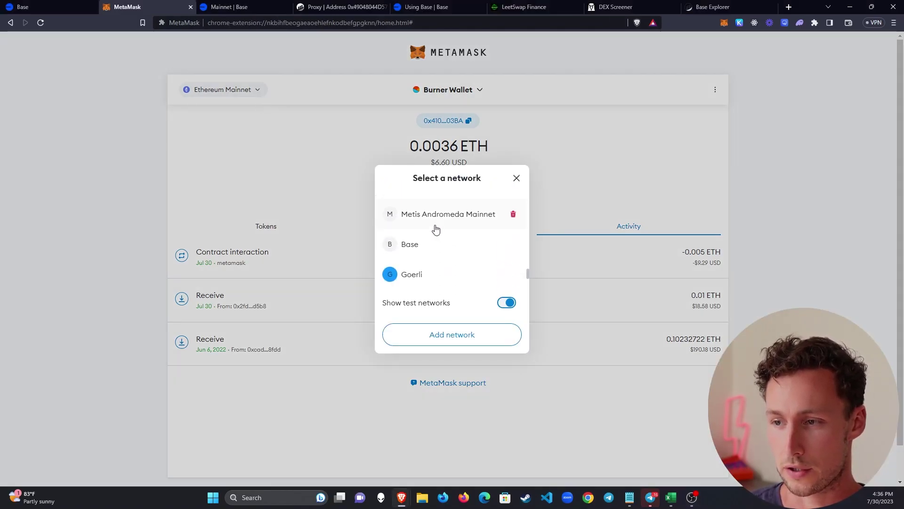
click(444, 245)
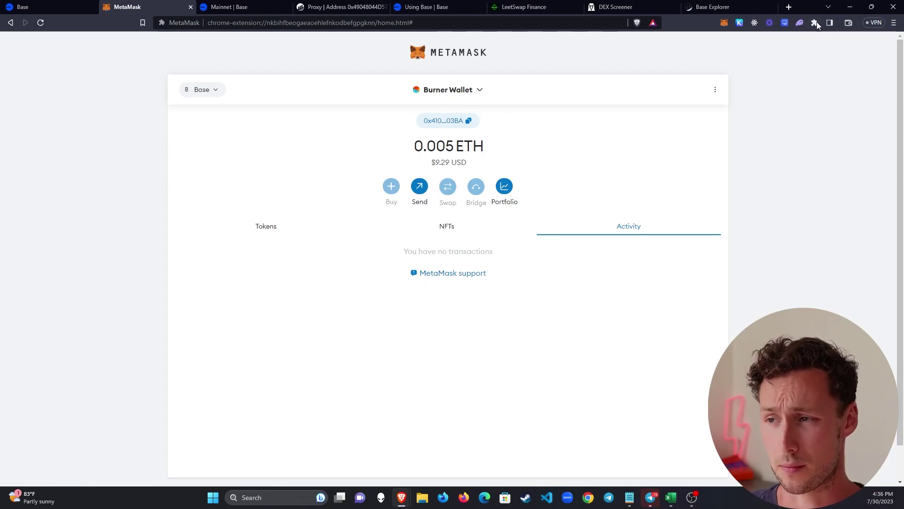
Bring up the LeetSwap Finance swap page on Base.
click(521, 7)
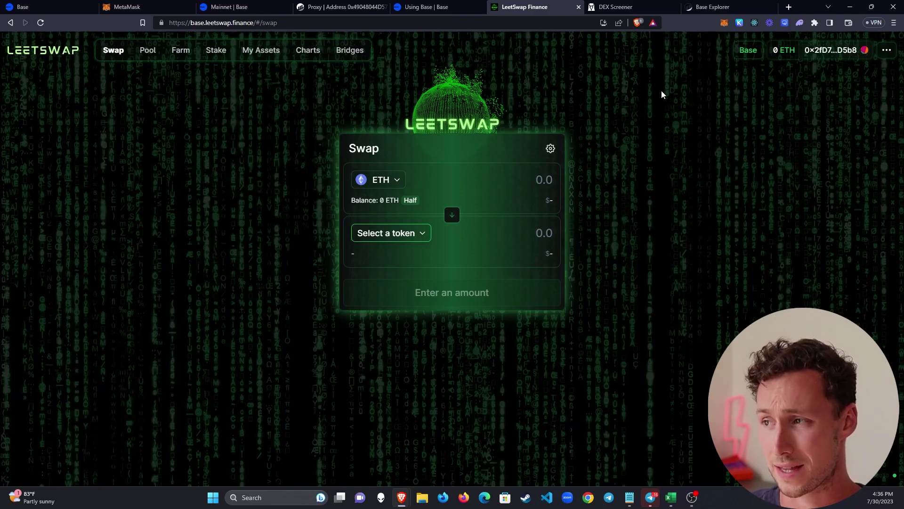
Filter DEX Screener to Base pairs, then bring up the BaseScan explorer.
click(627, 5)
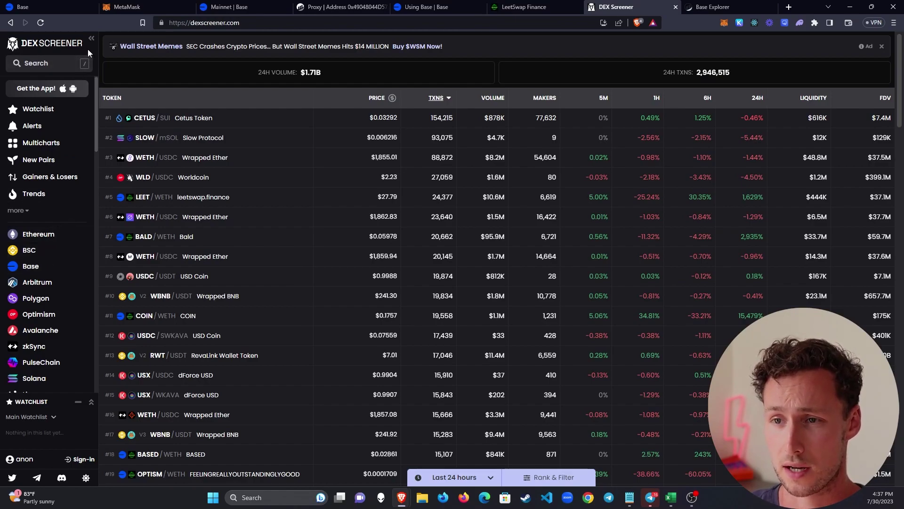
click(56, 267)
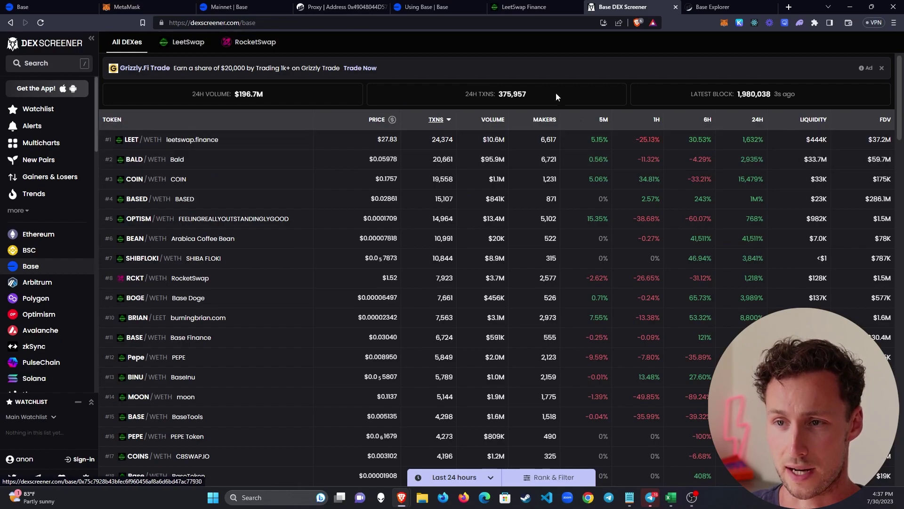
click(711, 7)
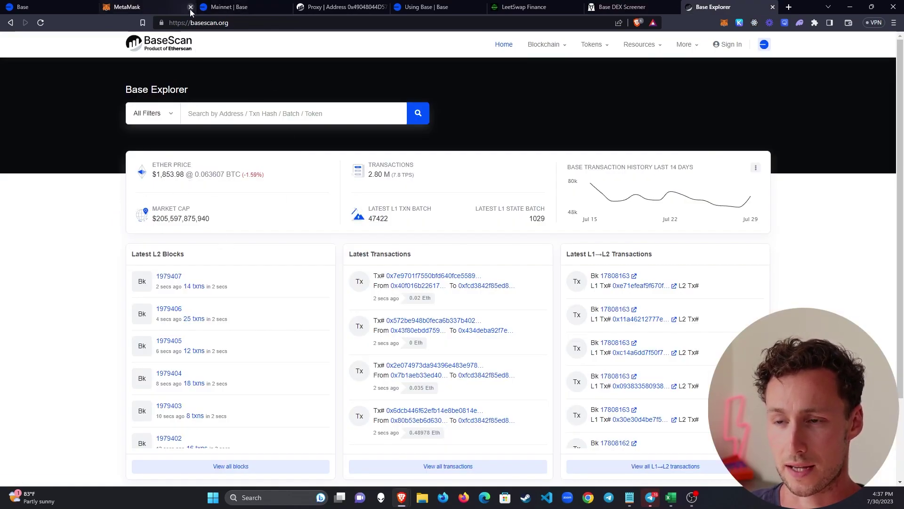
click(216, 23)
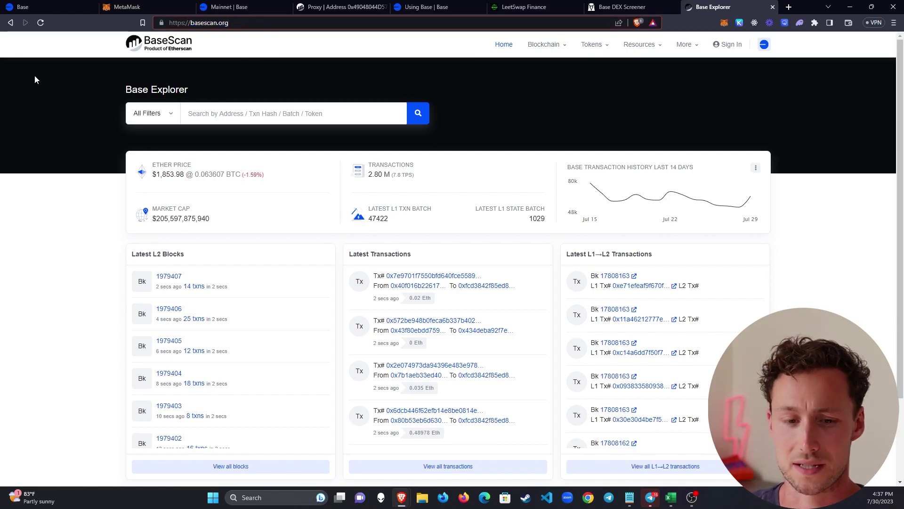